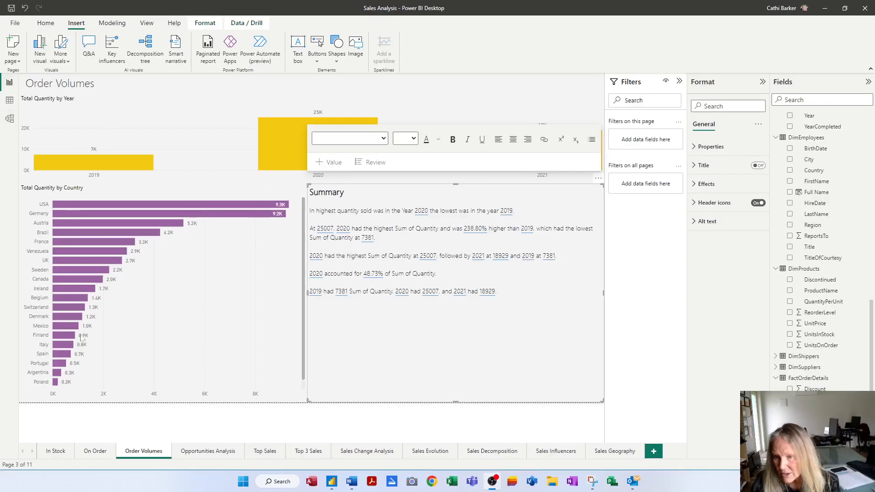
- Add a new report page and name it Trend Analysis
{"action": "left_click", "coordinate": [655, 454]}
{"action": "double_click", "coordinate": [656, 452]}
{"action": "type", "text": "Tre"}
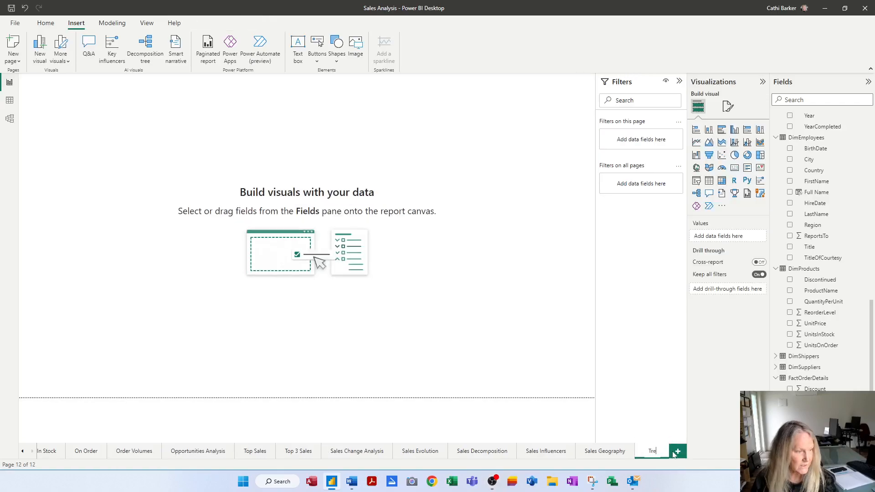
{"action": "type", "text": "nd Anal"}
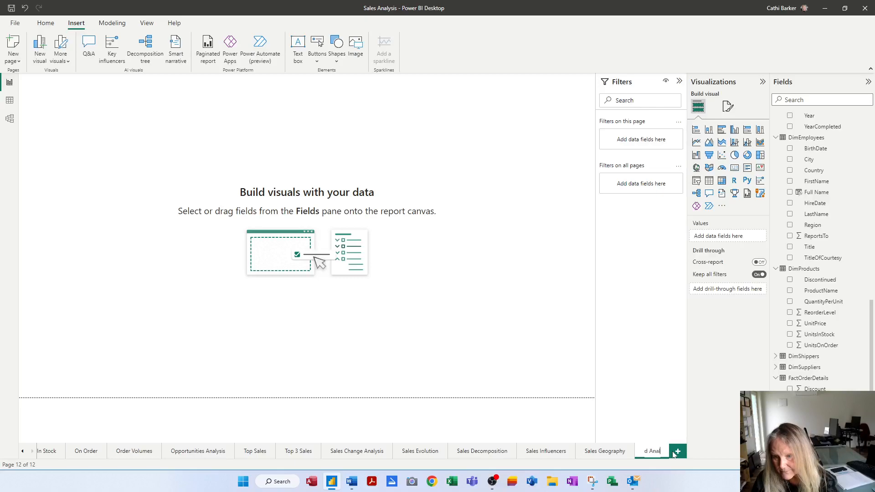
{"action": "type", "text": "ysis"}
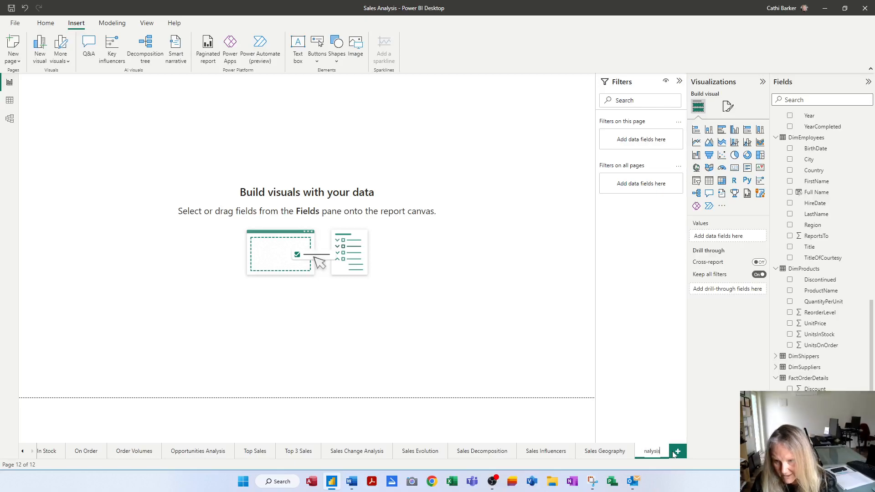
{"action": "key", "text": "ctrl+a"}
{"action": "key", "text": "Return"}
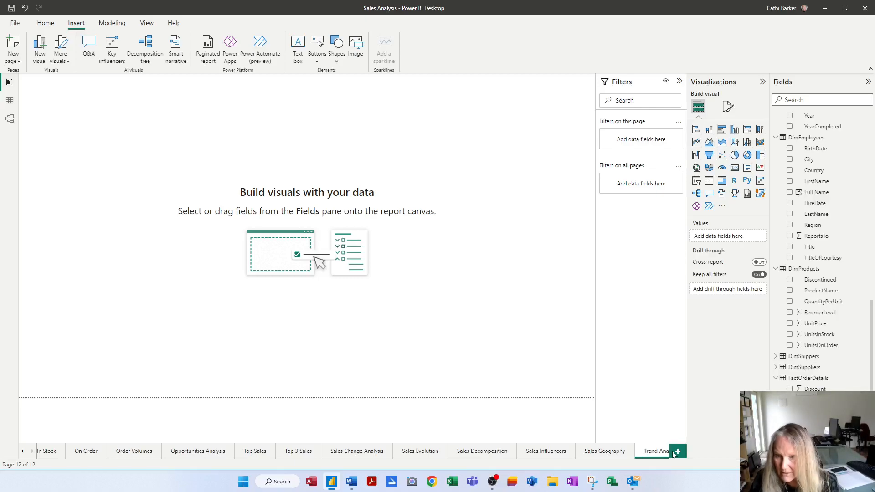
- Insert a text box reading "Trend Analysis", set its font size to 18, and shrink the box to fit the title
{"action": "left_click", "coordinate": [298, 50]}
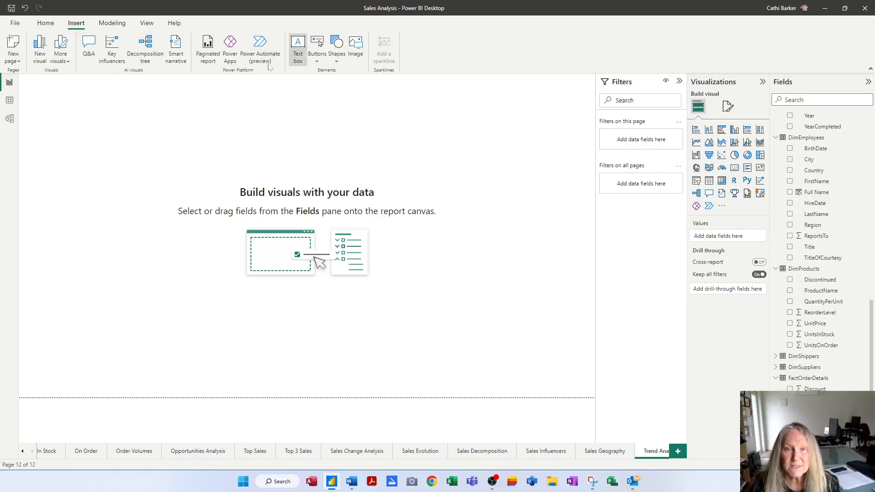
{"action": "type", "text": "Trend Analysis"}
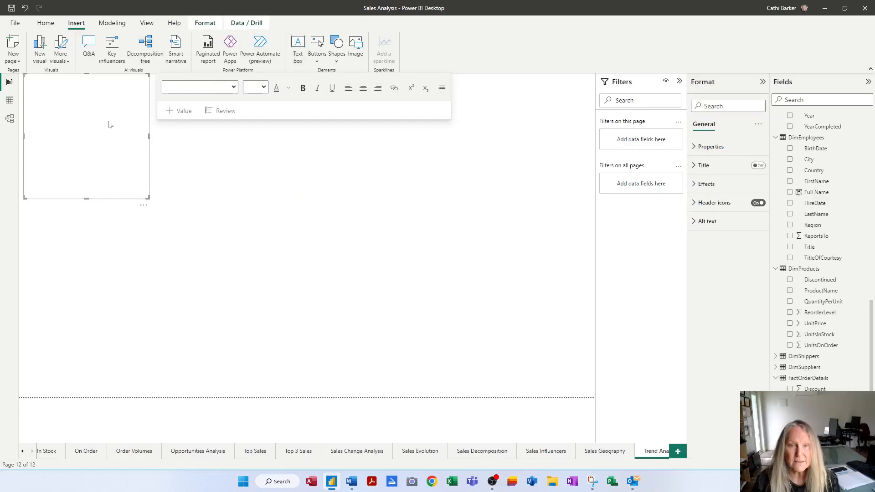
{"action": "key", "text": "ctrl+a"}
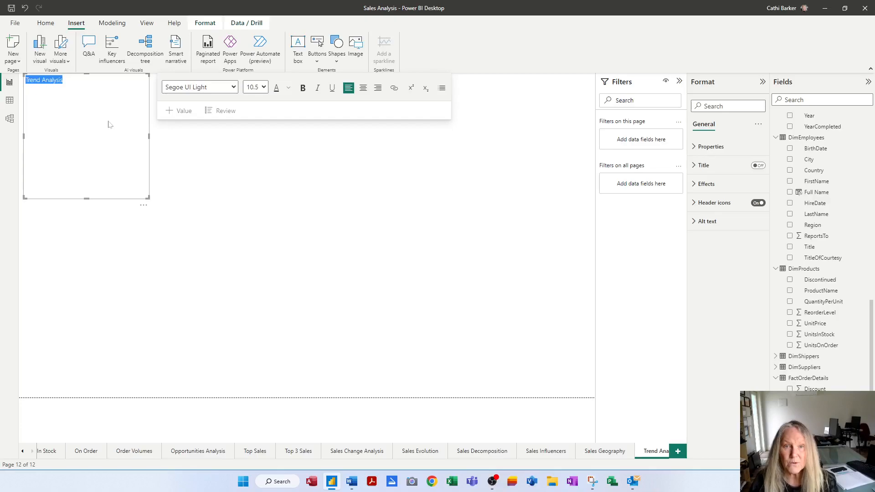
{"action": "left_click", "coordinate": [263, 87]}
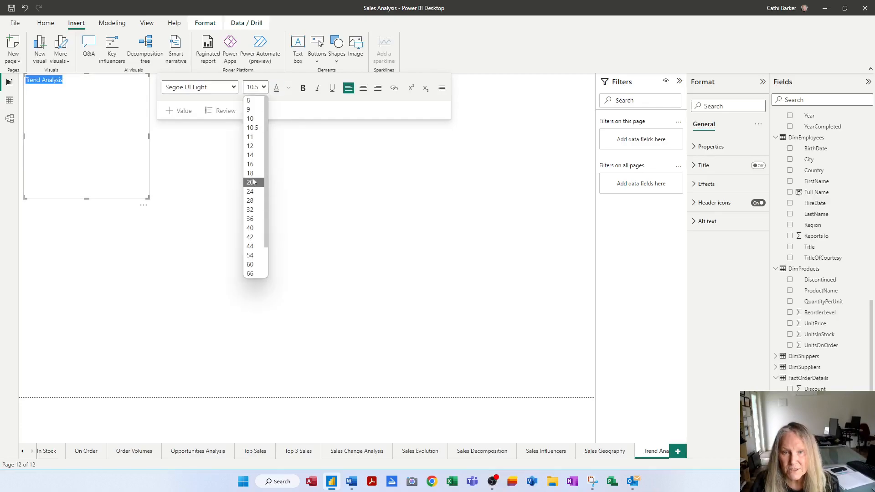
{"action": "left_click", "coordinate": [251, 174]}
{"action": "left_click_drag", "start_coordinate": [149, 198], "coordinate": [108, 98]}
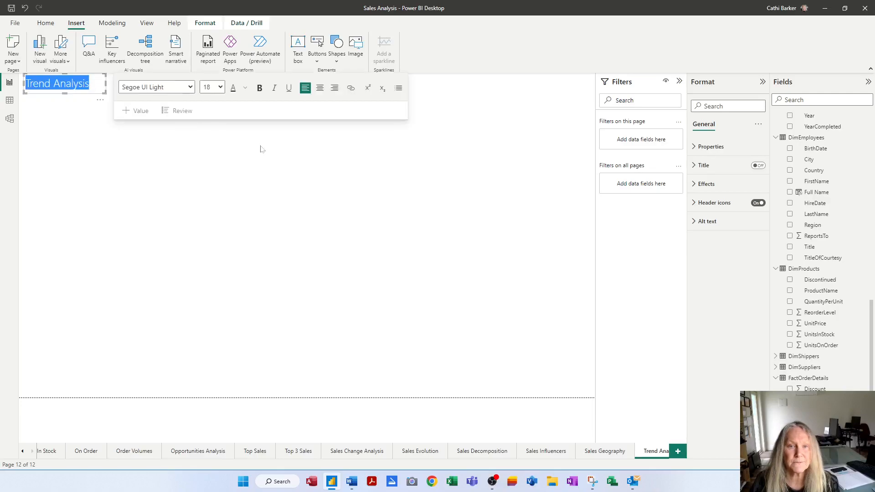
{"action": "left_click", "coordinate": [276, 160]}
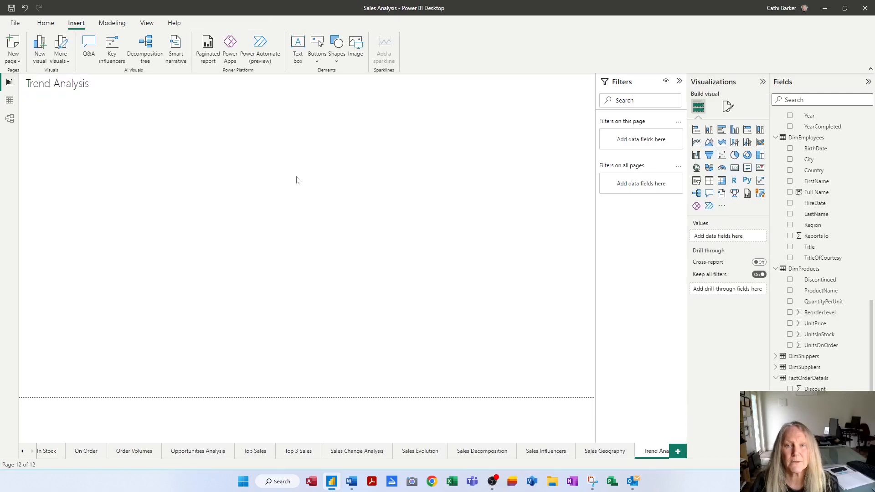
- Set the page's canvas background to light grey with 50% transparency
{"action": "left_click", "coordinate": [728, 106]}
{"action": "left_click", "coordinate": [694, 191]}
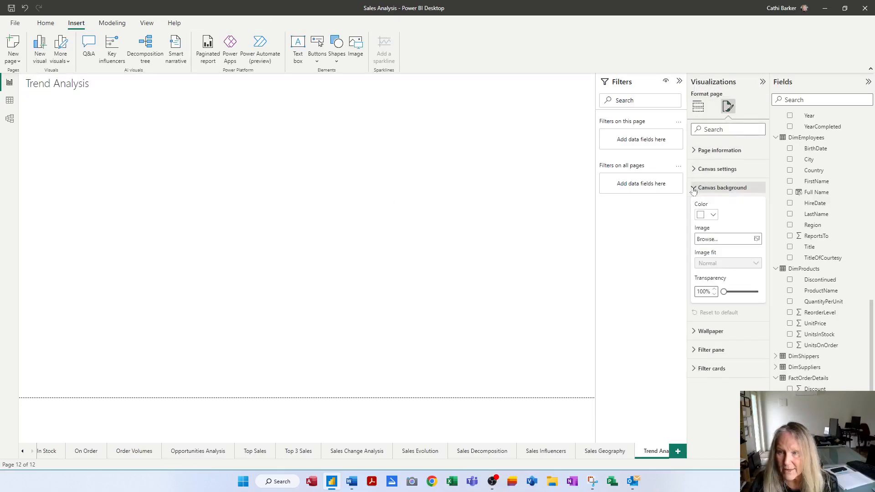
{"action": "left_click", "coordinate": [713, 216]}
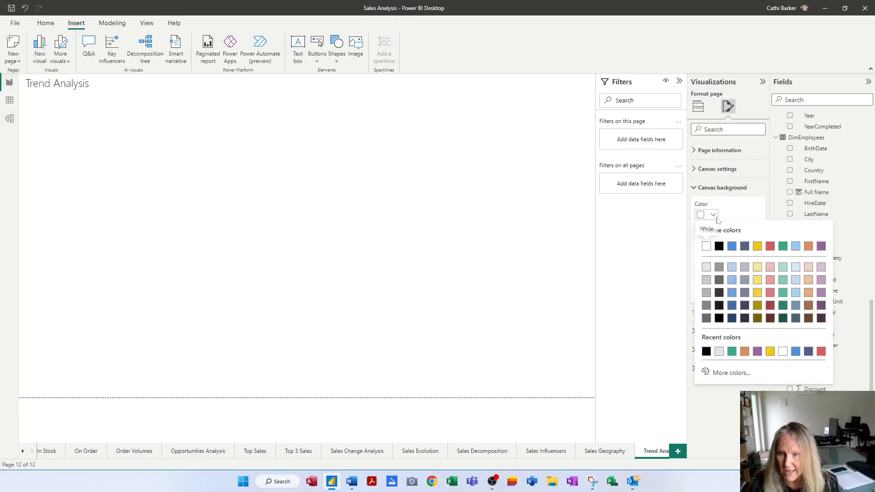
{"action": "left_click", "coordinate": [706, 267]}
{"action": "left_click", "coordinate": [740, 292]}
{"action": "left_click", "coordinate": [726, 292]}
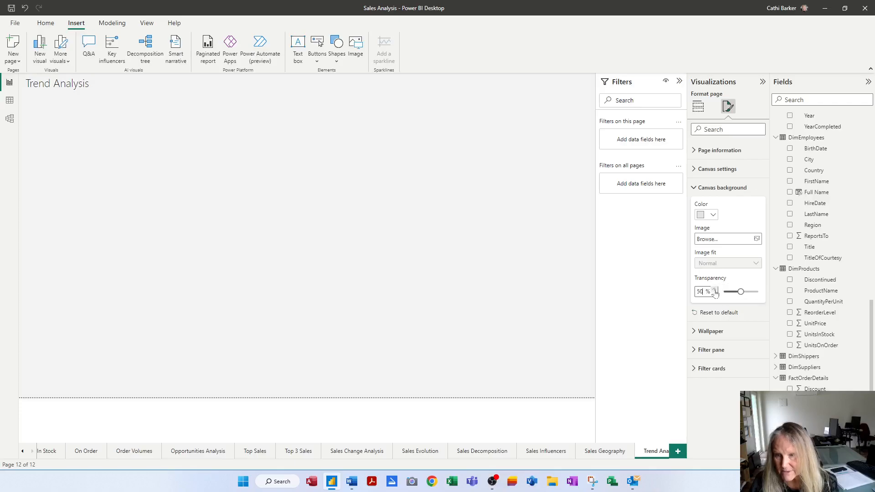
{"action": "left_click", "coordinate": [425, 247]}
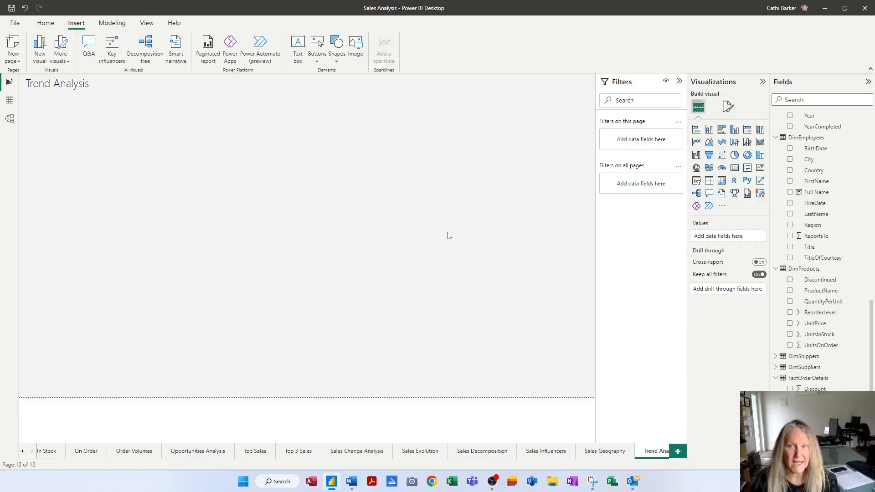
- Add a line chart filling the canvas below the title, with Start of Week from DimDateTable on its X-axis
{"action": "left_click", "coordinate": [697, 143]}
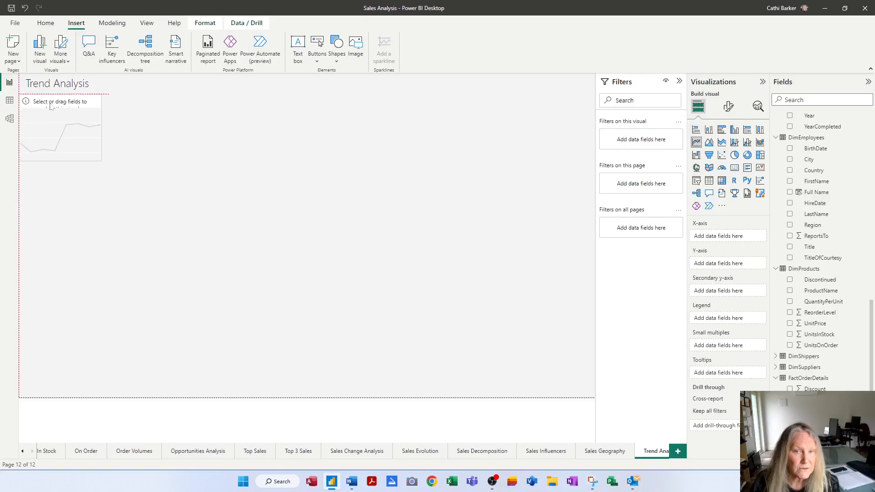
{"action": "left_click_drag", "start_coordinate": [101, 164], "coordinate": [598, 403]}
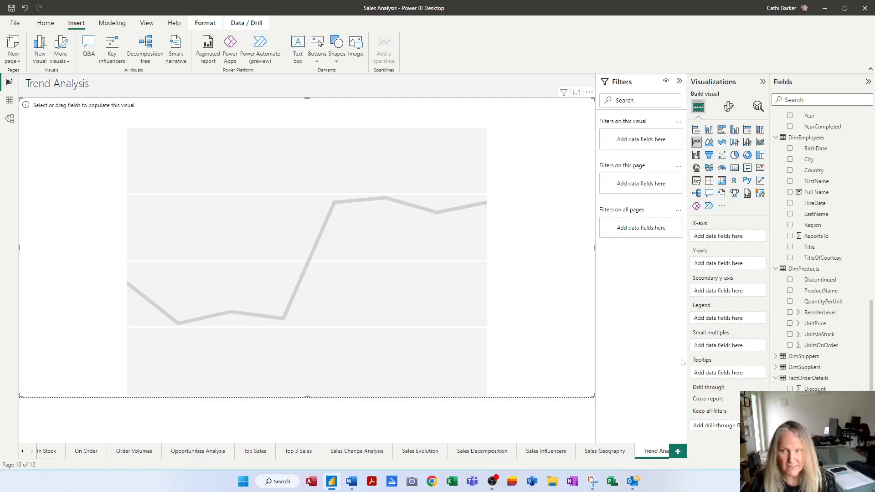
{"action": "scroll", "coordinate": [817, 259], "scroll_direction": "up", "scroll_amount": 10}
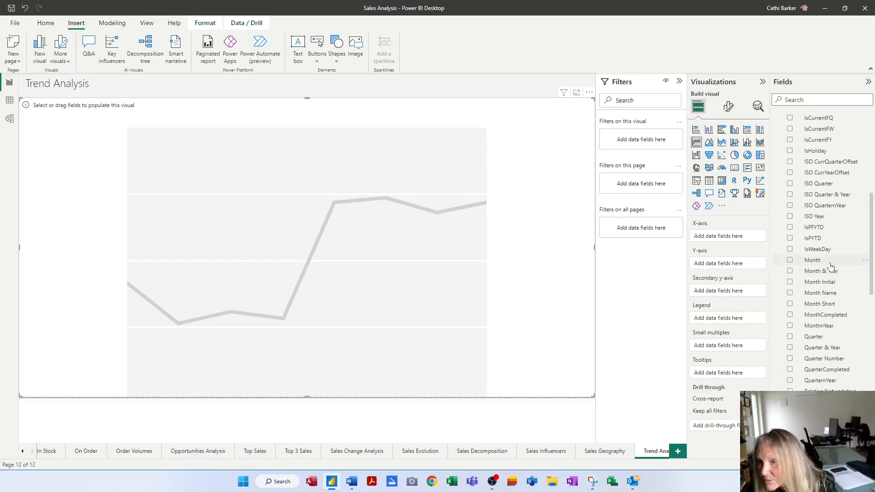
{"action": "scroll", "coordinate": [820, 228], "scroll_direction": "up", "scroll_amount": 10}
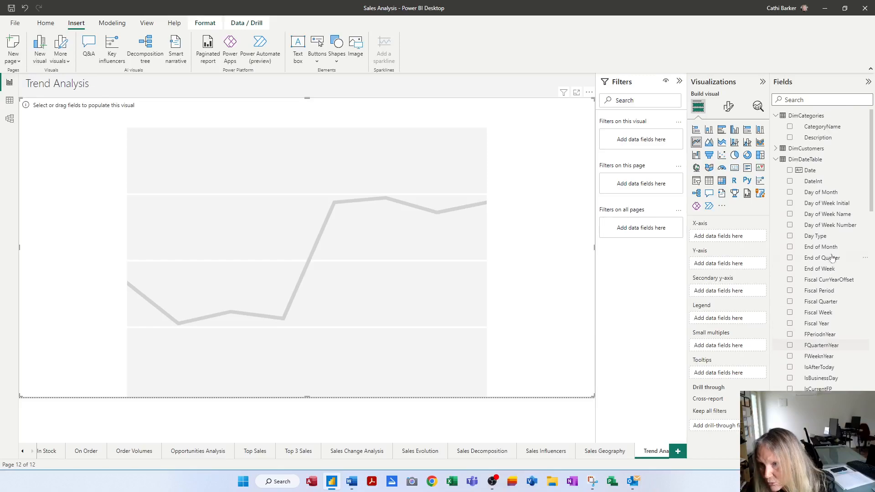
{"action": "scroll", "coordinate": [820, 299], "scroll_direction": "down", "scroll_amount": 10}
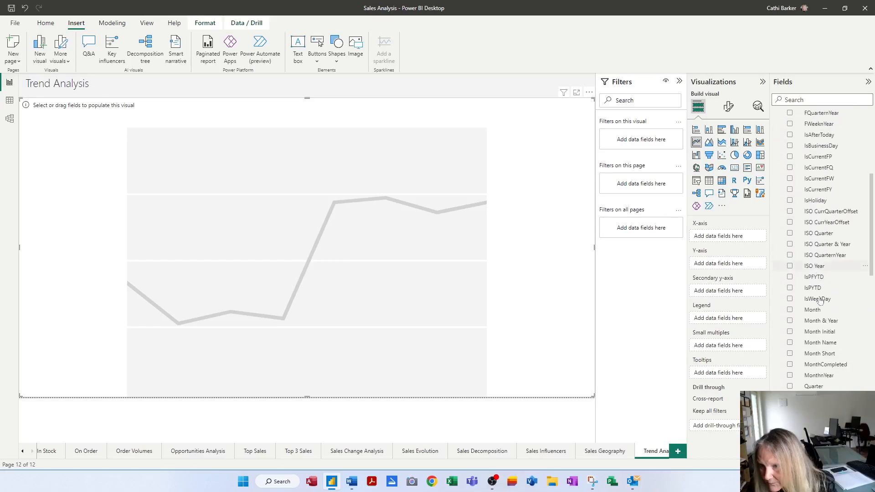
{"action": "left_click_drag", "start_coordinate": [827, 344], "coordinate": [742, 238]}
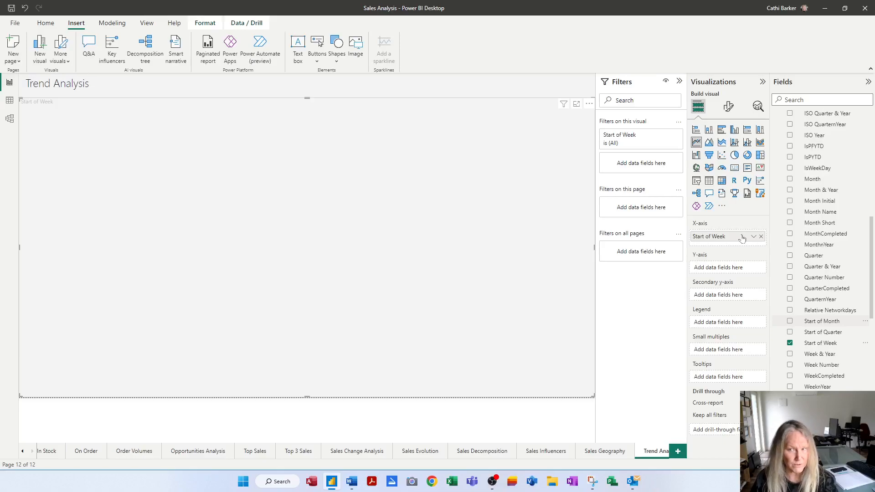
- Plot OrderID from FactOrders on the line chart's Y-axis as a count
{"action": "scroll", "coordinate": [833, 388], "scroll_direction": "down", "scroll_amount": 5}
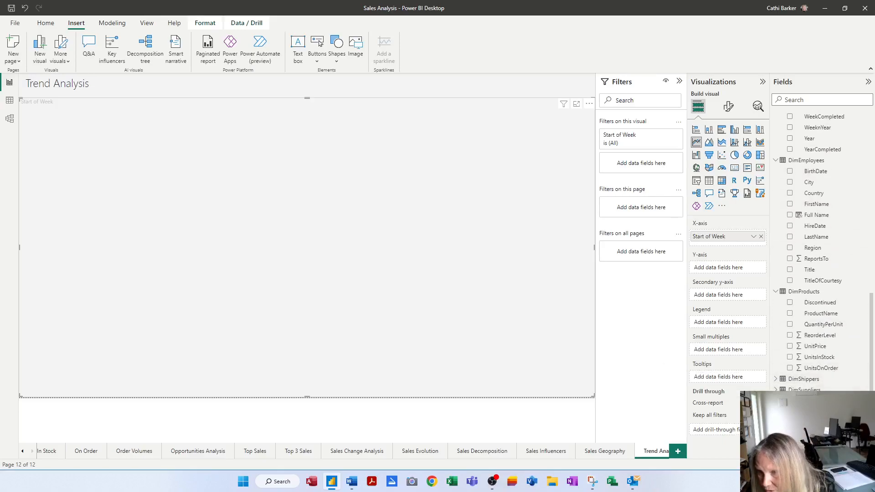
{"action": "scroll", "coordinate": [816, 337], "scroll_direction": "down", "scroll_amount": 3}
{"action": "left_click_drag", "start_coordinate": [819, 336], "coordinate": [733, 272]}
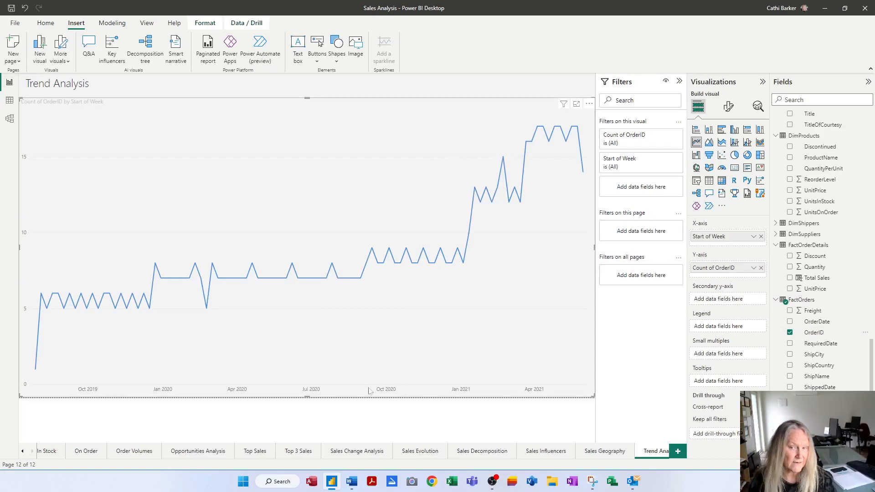
{"action": "mouse_move", "coordinate": [294, 316]}
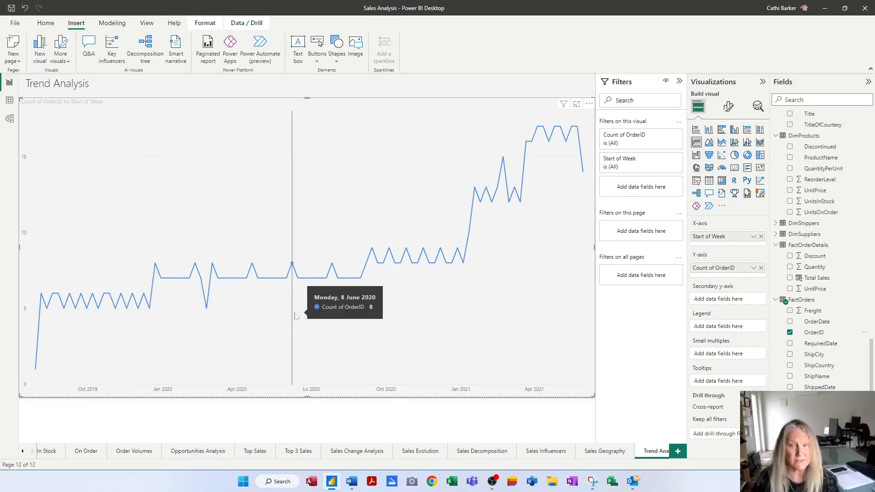
{"action": "mouse_move", "coordinate": [472, 268]}
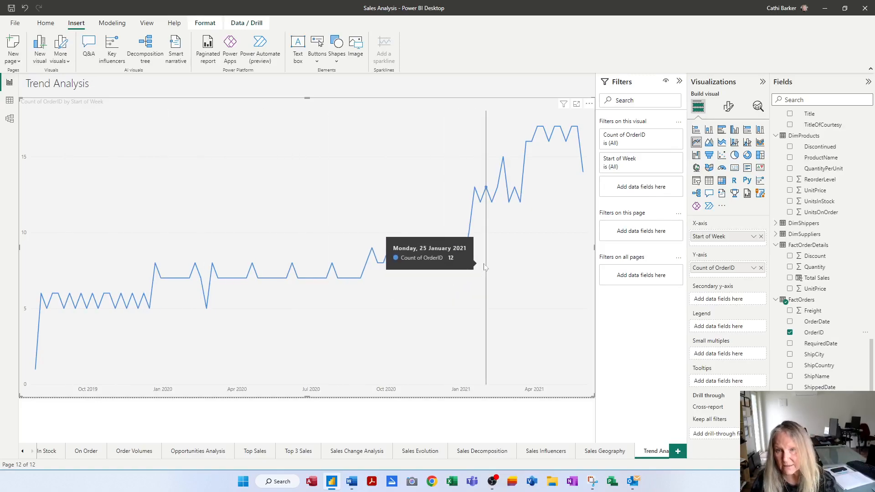
{"action": "mouse_move", "coordinate": [556, 235]}
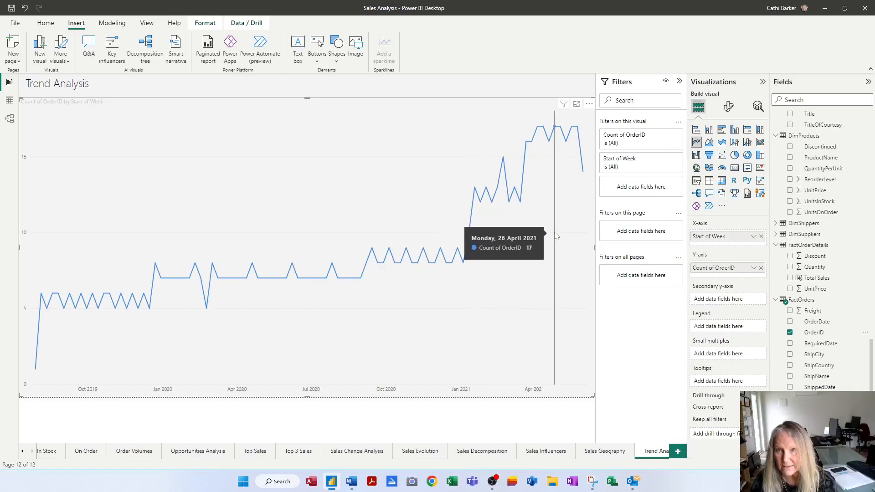
{"action": "mouse_move", "coordinate": [444, 273]}
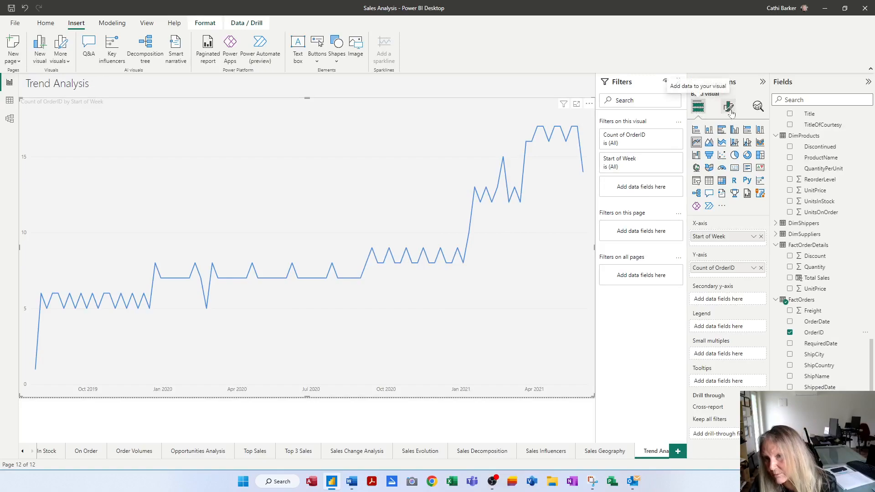
- Turn on a trend line for the line chart and format it as a solid red line
{"action": "left_click", "coordinate": [759, 107]}
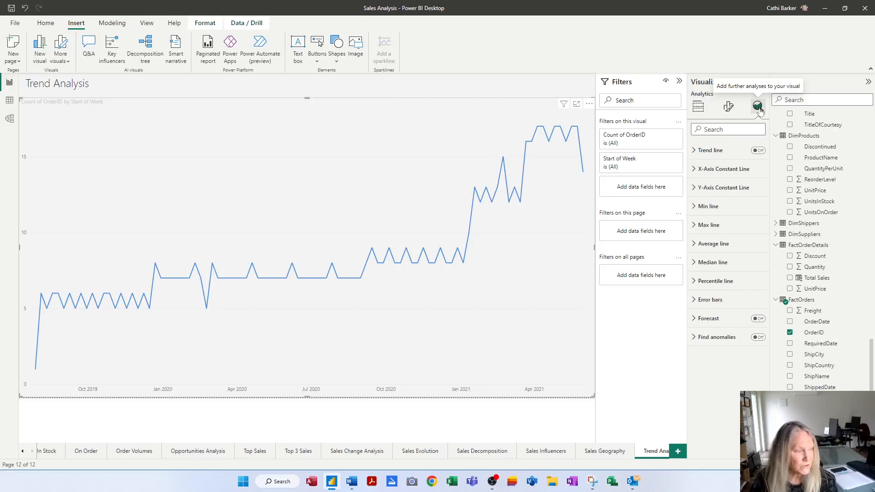
{"action": "left_click", "coordinate": [759, 150]}
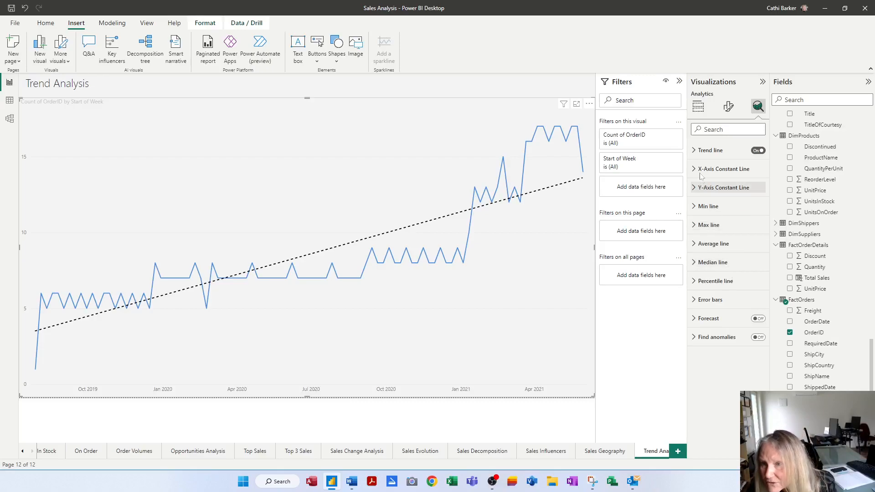
{"action": "left_click", "coordinate": [694, 151]}
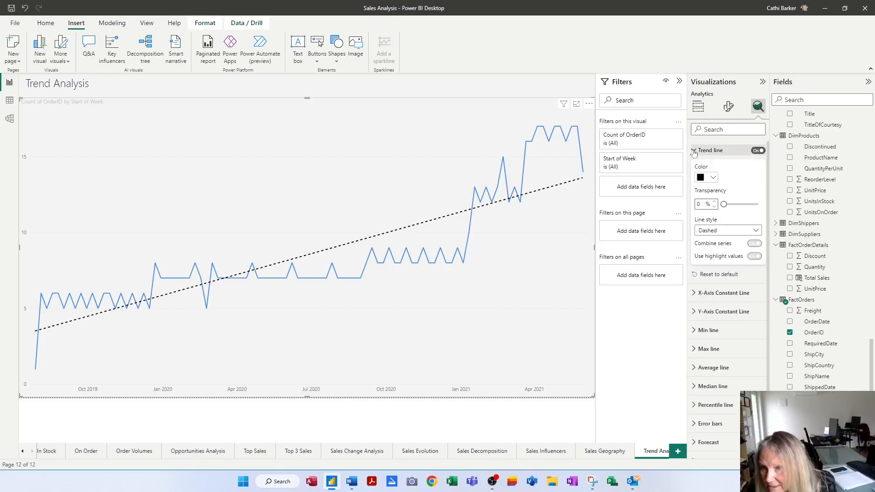
{"action": "left_click", "coordinate": [713, 178]}
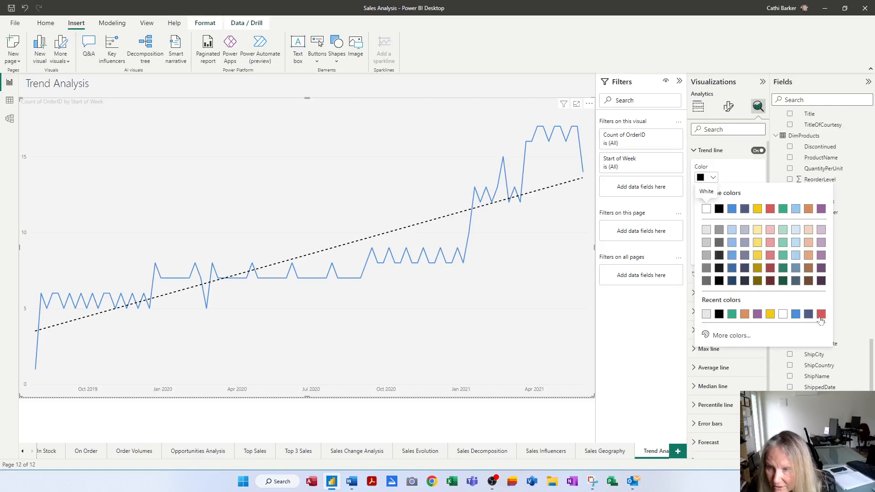
{"action": "left_click", "coordinate": [770, 209]}
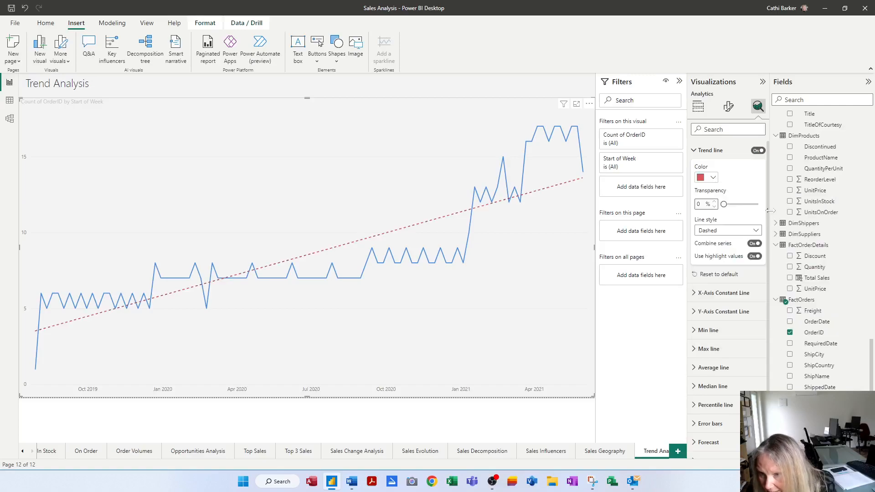
{"action": "left_click", "coordinate": [757, 230]}
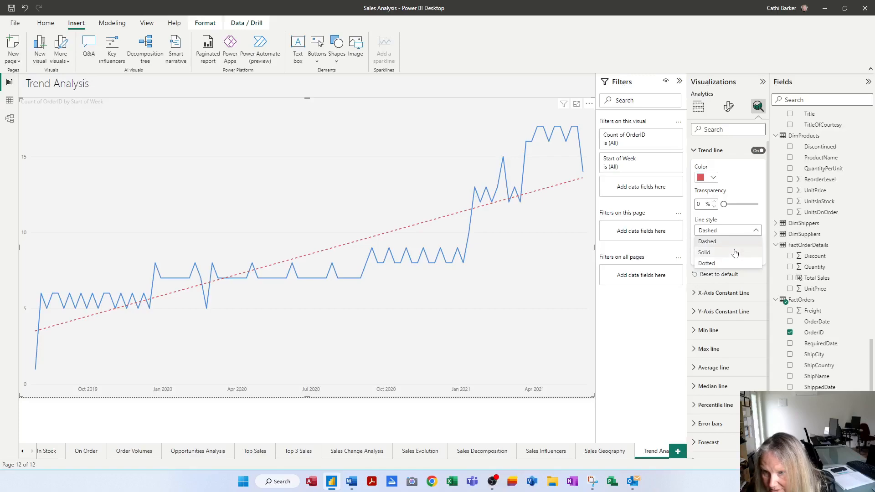
{"action": "left_click", "coordinate": [729, 254]}
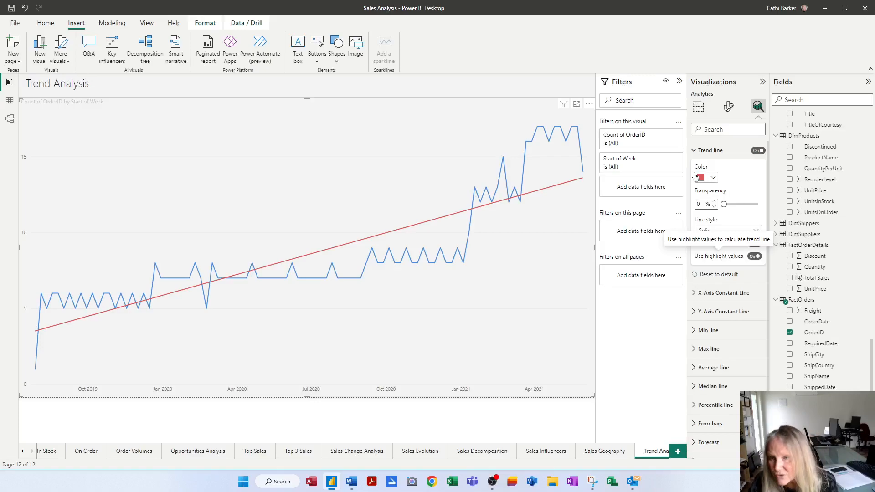
{"action": "left_click", "coordinate": [693, 151]}
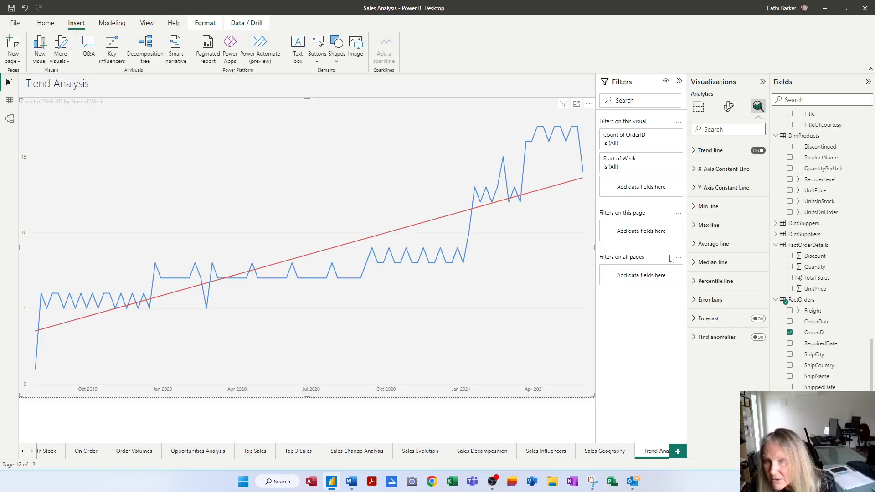
- Add an average line to the line chart and turn on its data label
{"action": "left_click", "coordinate": [697, 245]}
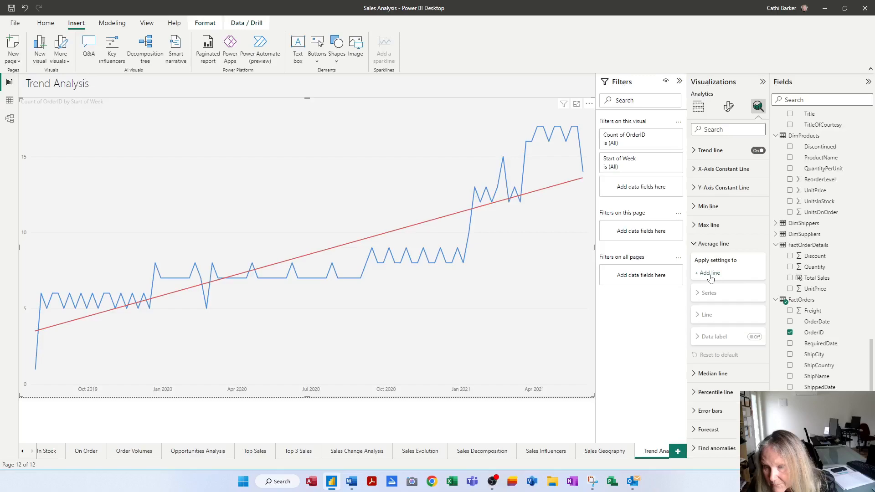
{"action": "left_click", "coordinate": [697, 273]}
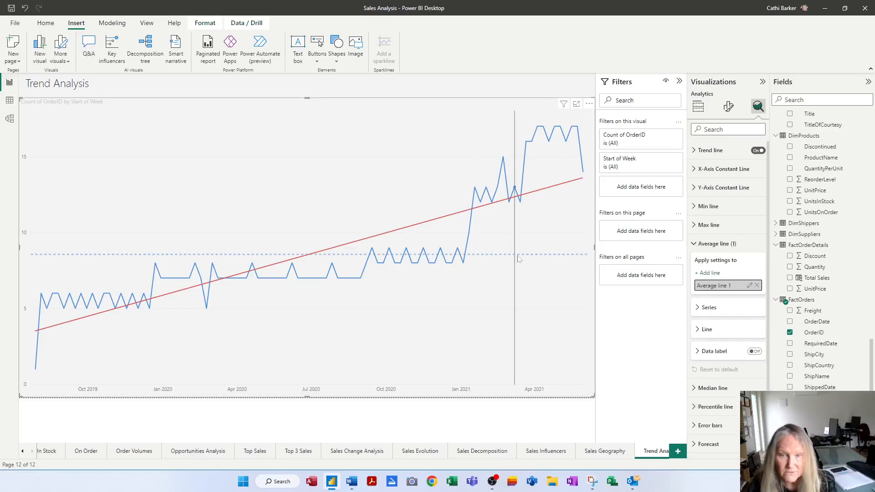
{"action": "left_click", "coordinate": [755, 352]}
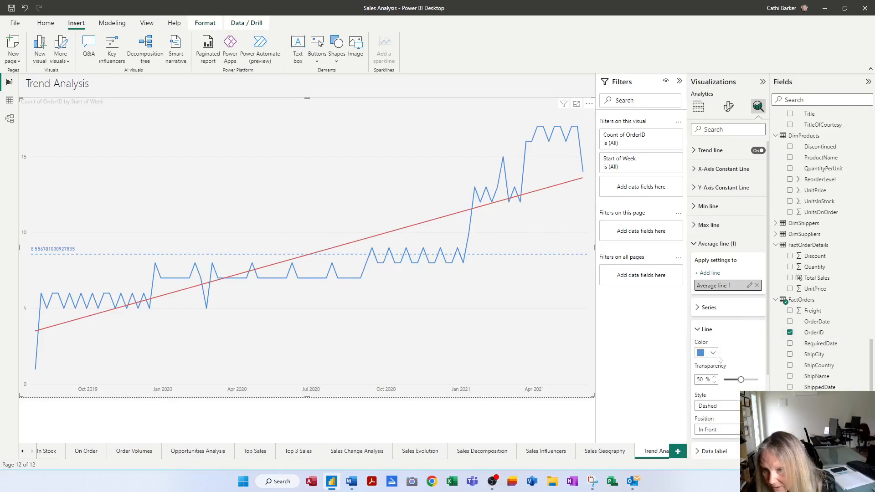
- Format the average line as a solid green line
{"action": "left_click", "coordinate": [714, 354]}
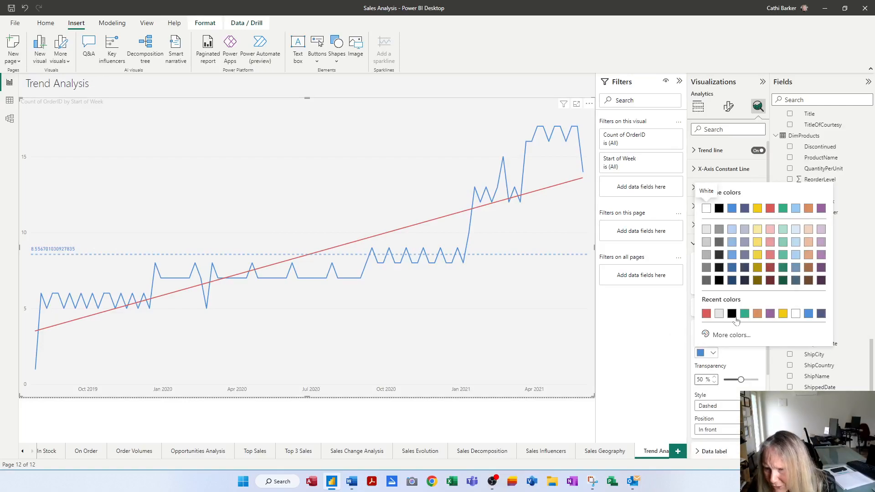
{"action": "left_click", "coordinate": [783, 209]}
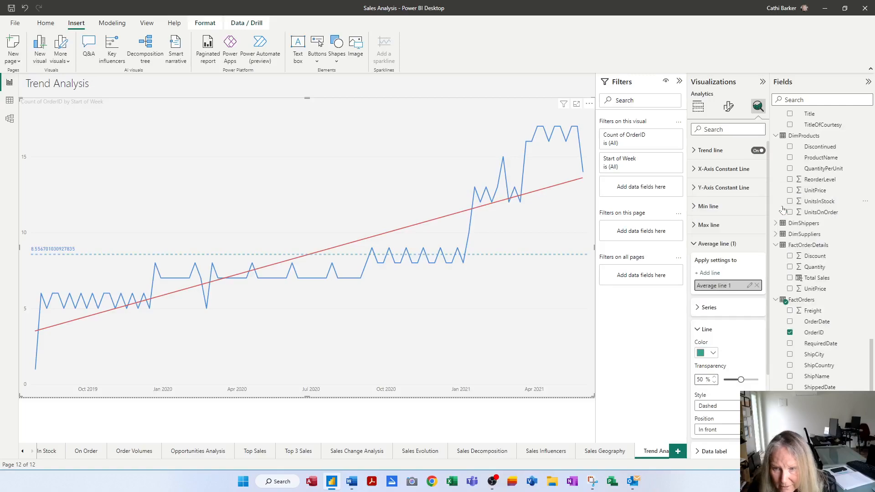
{"action": "left_click", "coordinate": [716, 406]}
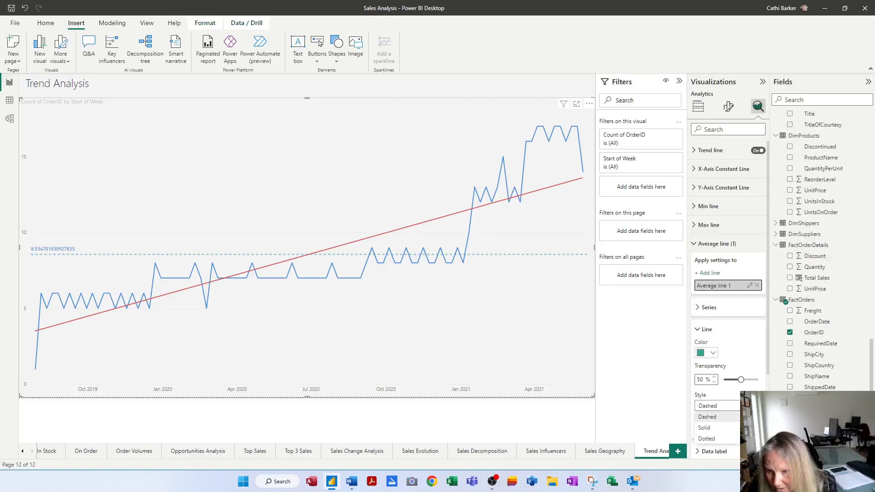
{"action": "left_click", "coordinate": [704, 427]}
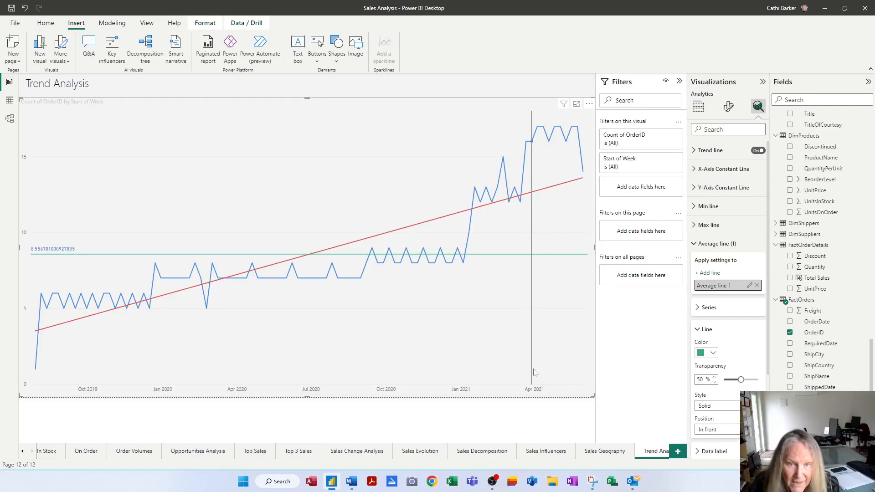
- Set the average line's data label to display units None and 1 decimal place
{"action": "scroll", "coordinate": [734, 380], "scroll_direction": "down", "scroll_amount": 3}
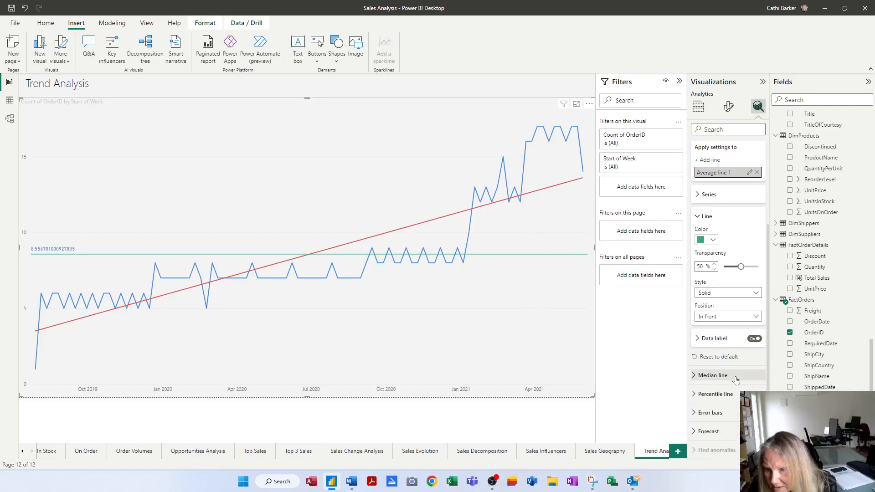
{"action": "left_click", "coordinate": [698, 337]}
{"action": "scroll", "coordinate": [732, 394], "scroll_direction": "down", "scroll_amount": 2}
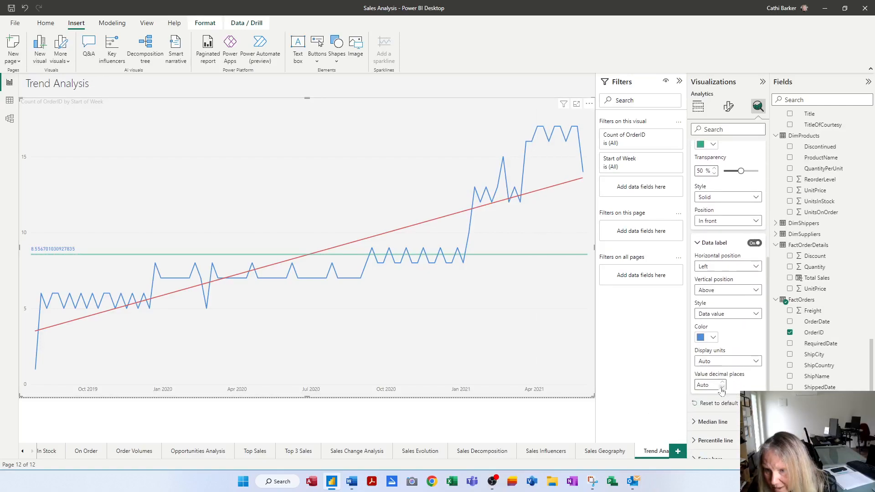
{"action": "left_click", "coordinate": [758, 361]}
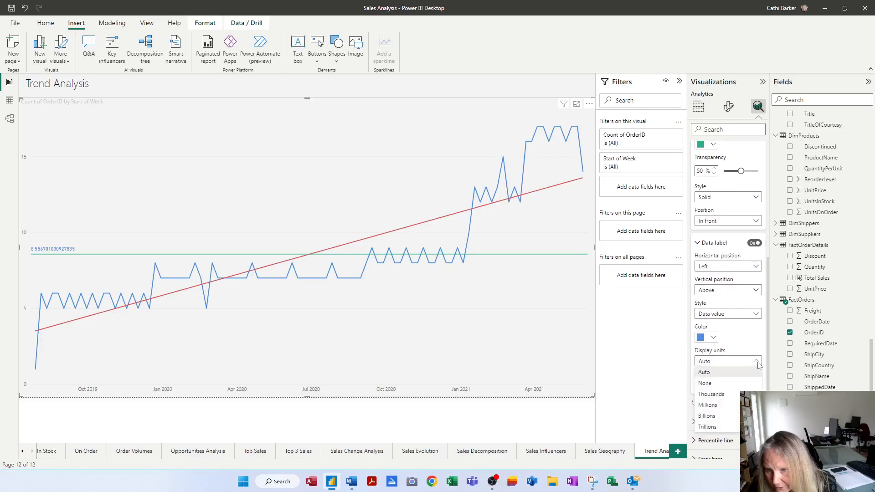
{"action": "left_click", "coordinate": [711, 382]}
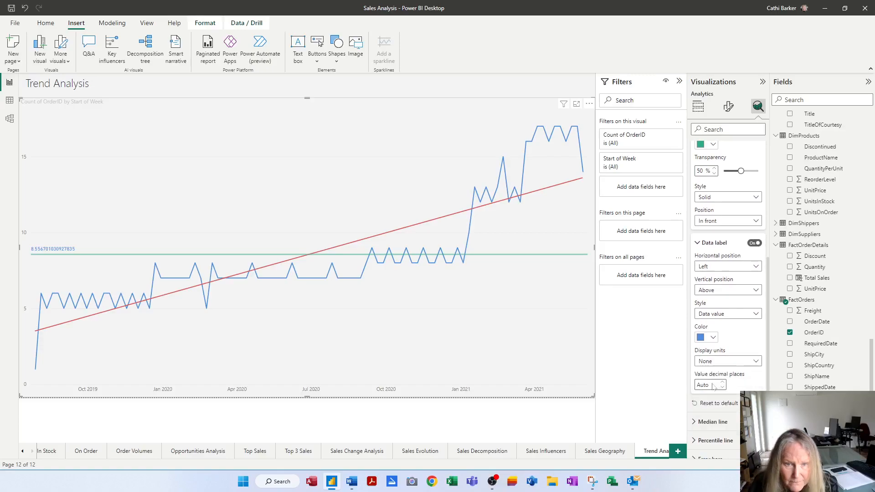
{"action": "left_click", "coordinate": [723, 388]}
{"action": "type", "text": "1"}
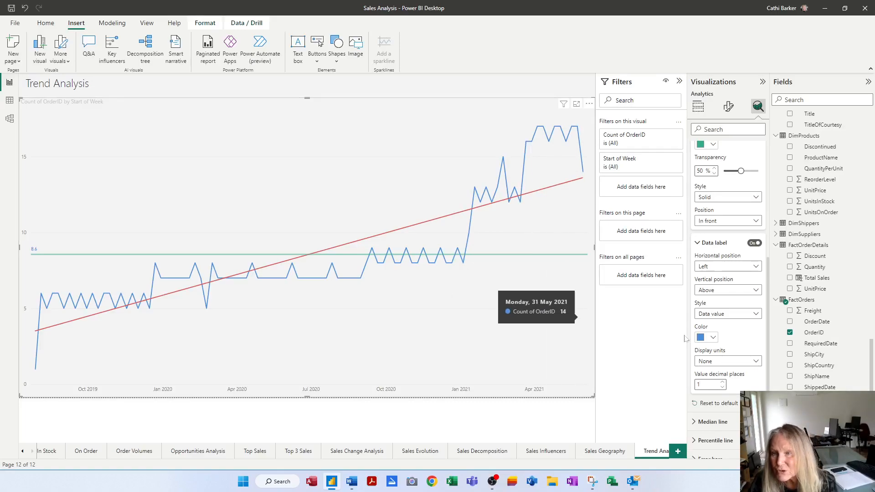
{"action": "scroll", "coordinate": [743, 233], "scroll_direction": "up", "scroll_amount": 3}
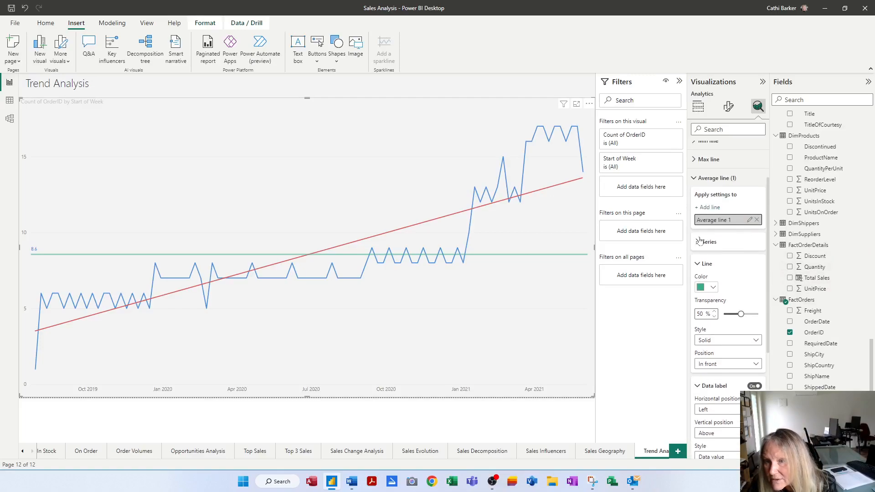
{"action": "left_click", "coordinate": [703, 178]}
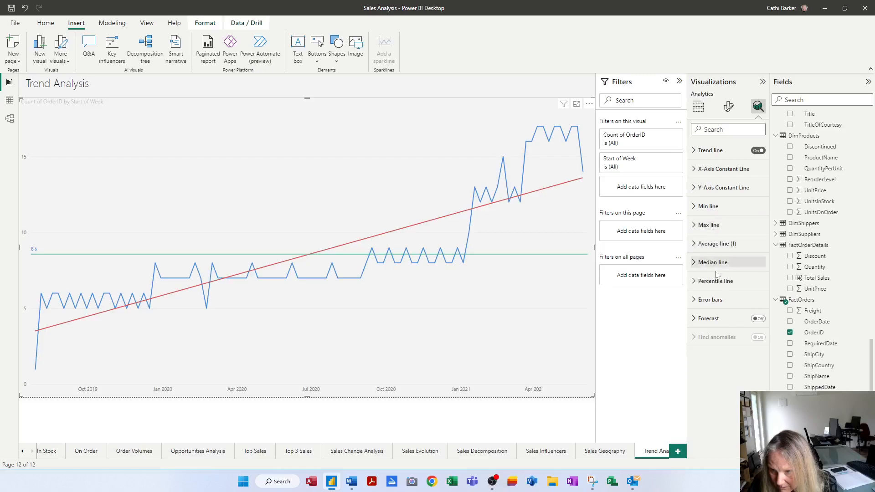
- Turn on the forecast for the line chart and apply a forecast length of 12 points
{"action": "left_click", "coordinate": [758, 319]}
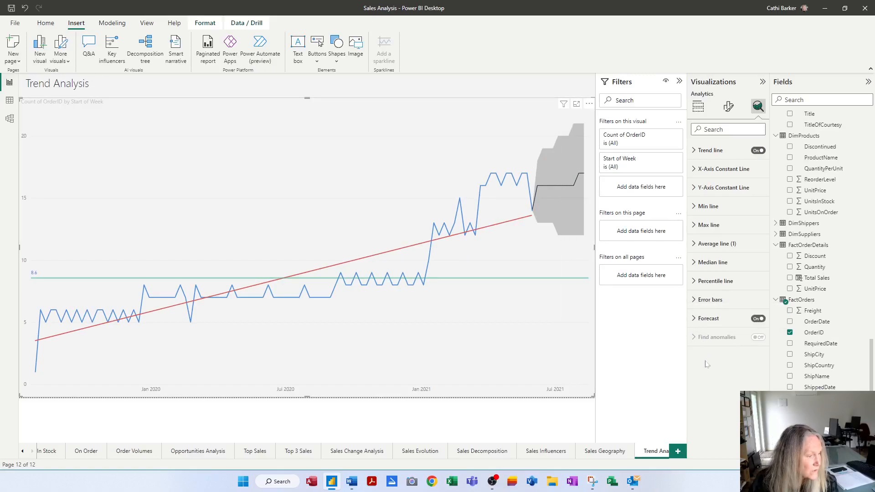
{"action": "left_click", "coordinate": [695, 321]}
{"action": "scroll", "coordinate": [702, 355], "scroll_direction": "down", "scroll_amount": 3}
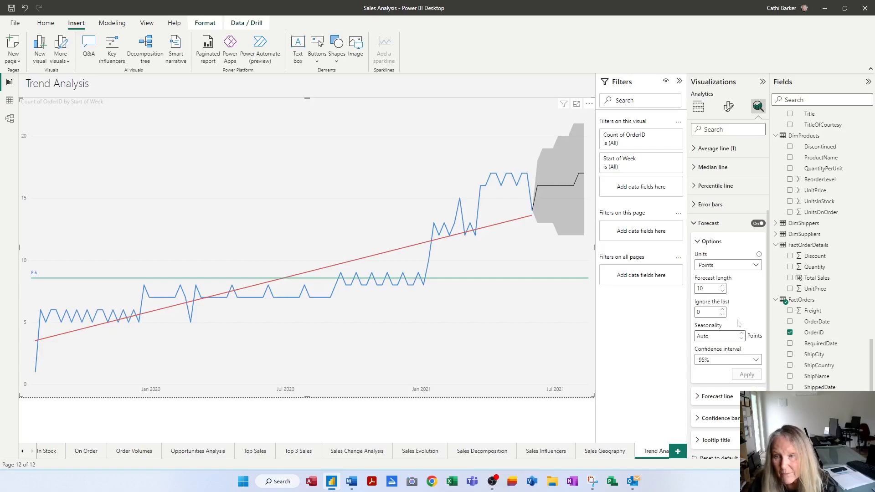
{"action": "left_click", "coordinate": [723, 286]}
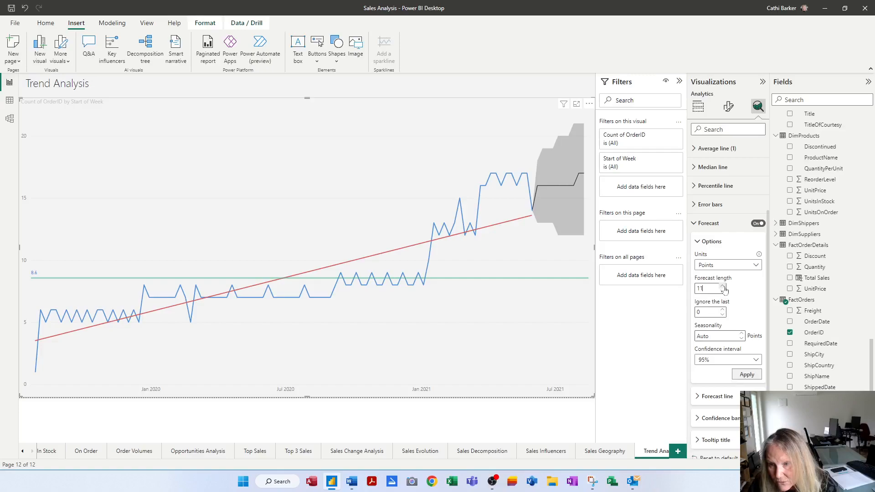
{"action": "left_click", "coordinate": [751, 375]}
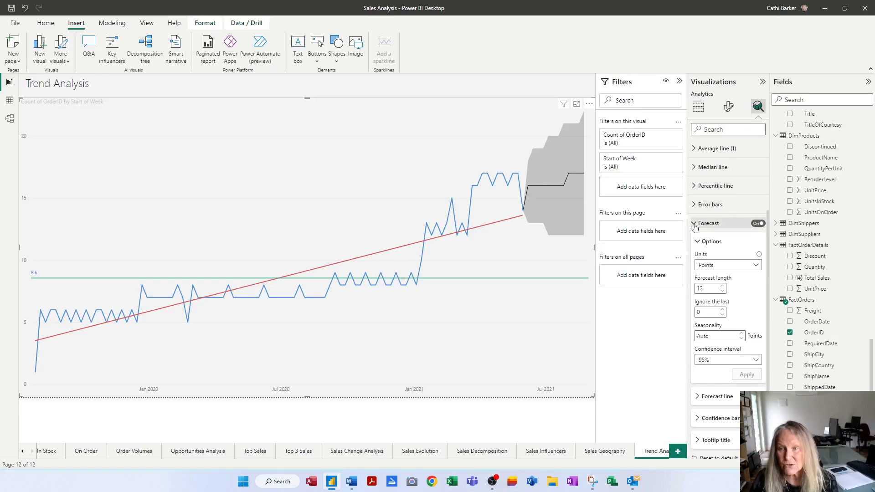
{"action": "left_click", "coordinate": [715, 225]}
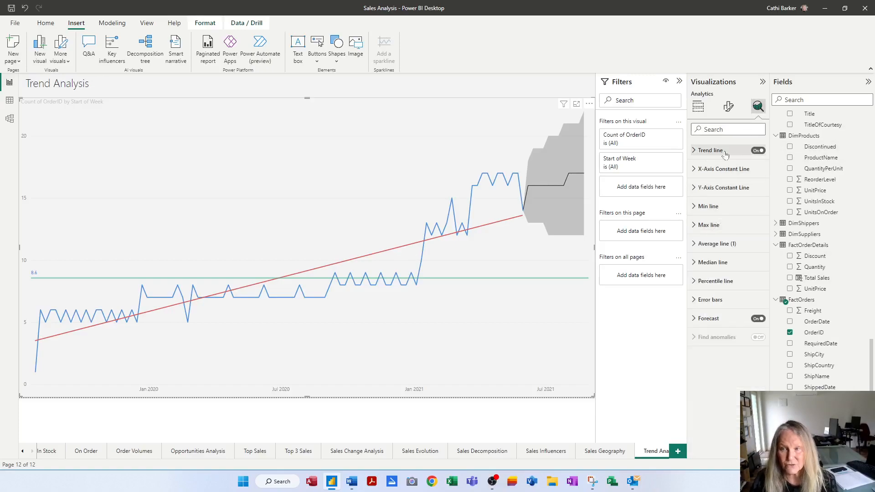